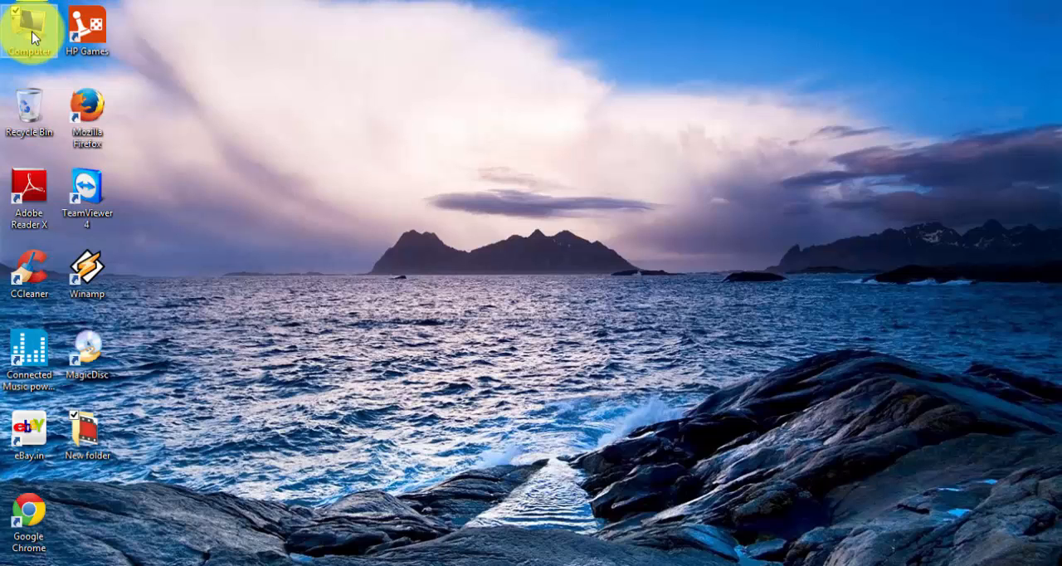
Step: Open Computer Management from the Computer desktop icon and go to Disk Management
right_click(32, 36)
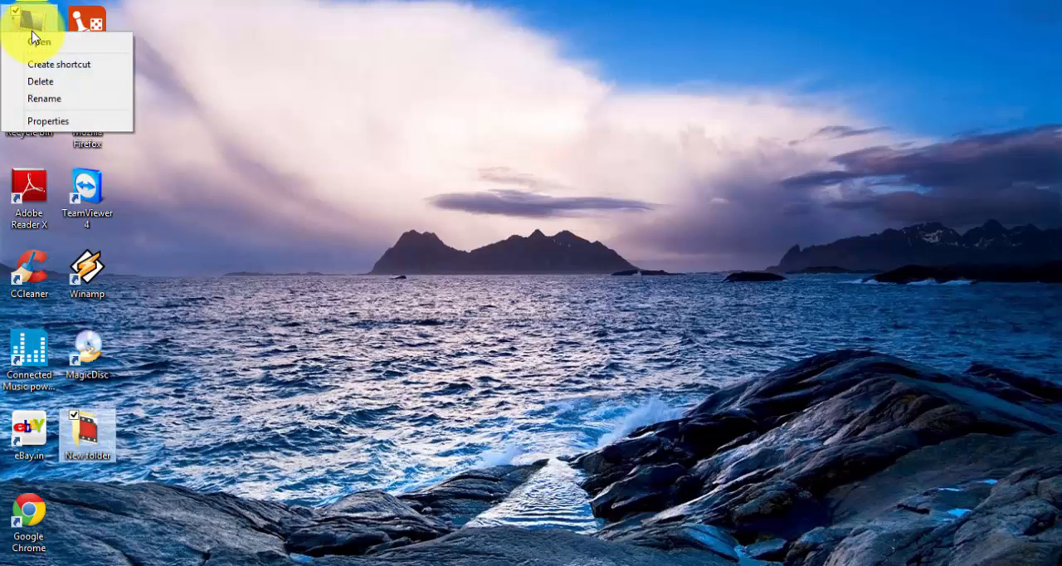
key("Escape")
right_click(31, 34)
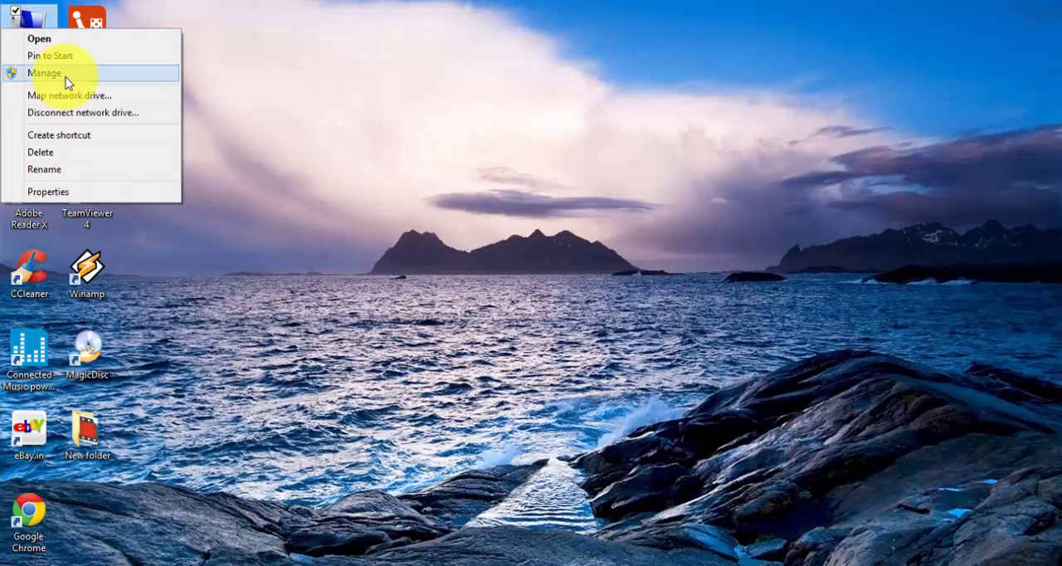
left_click(65, 77)
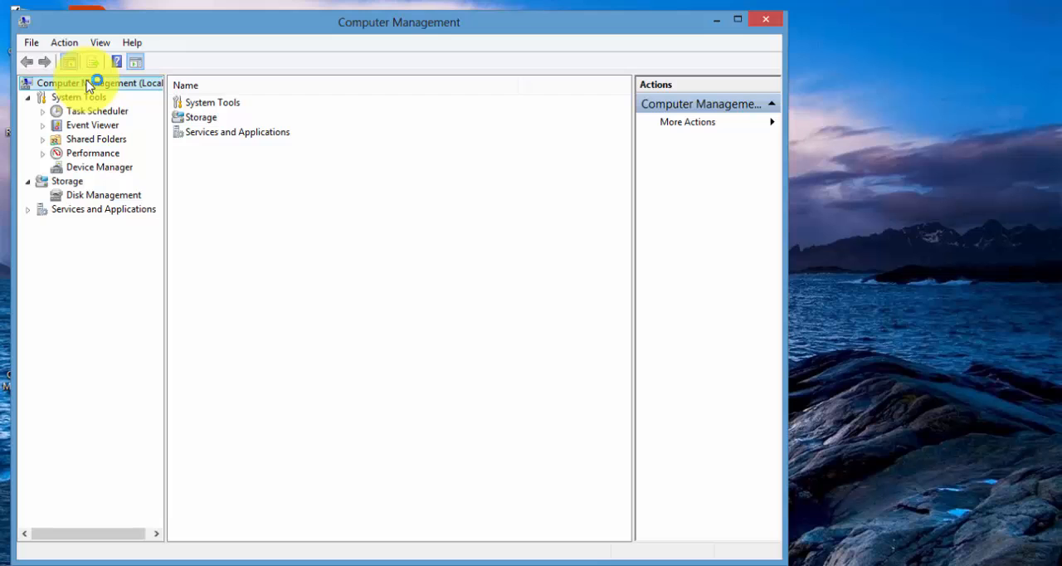
left_click(70, 197)
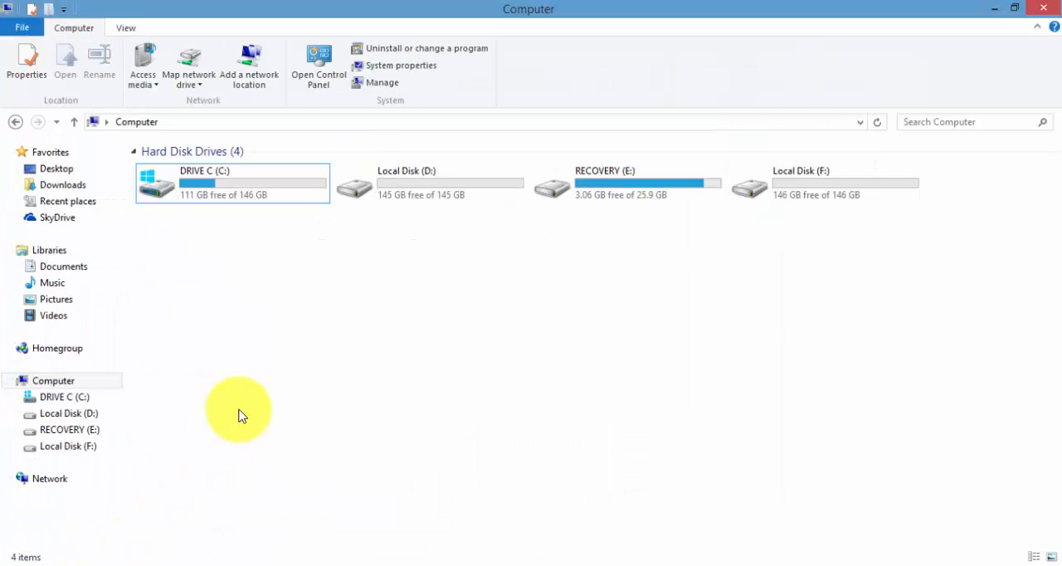
Step: Open Local Disk (D:) in the Computer window to check its contents, and return to Disk Management
left_click(245, 199)
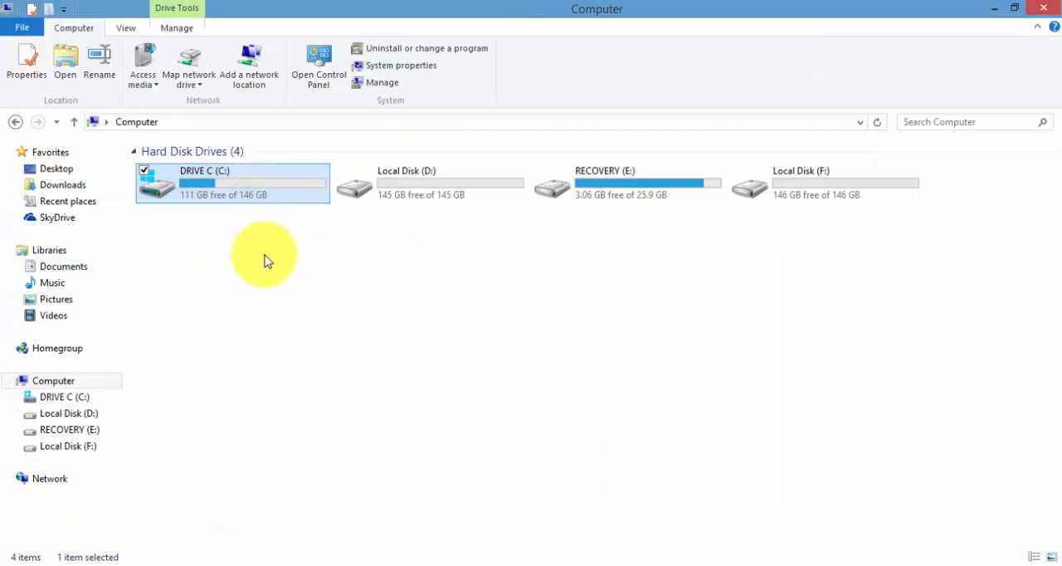
left_click(426, 185)
left_click(429, 233)
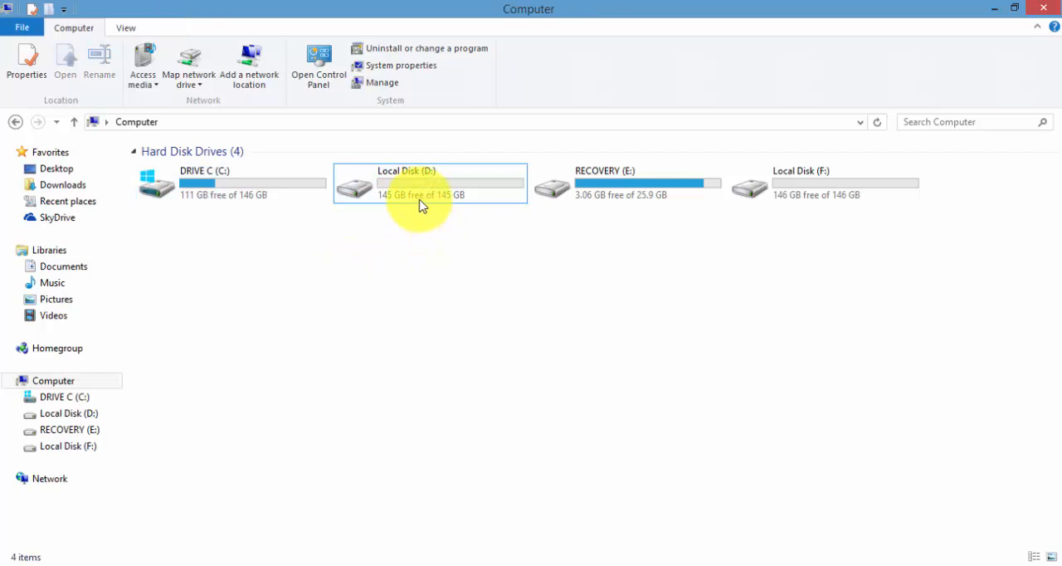
mouse_move(417, 201)
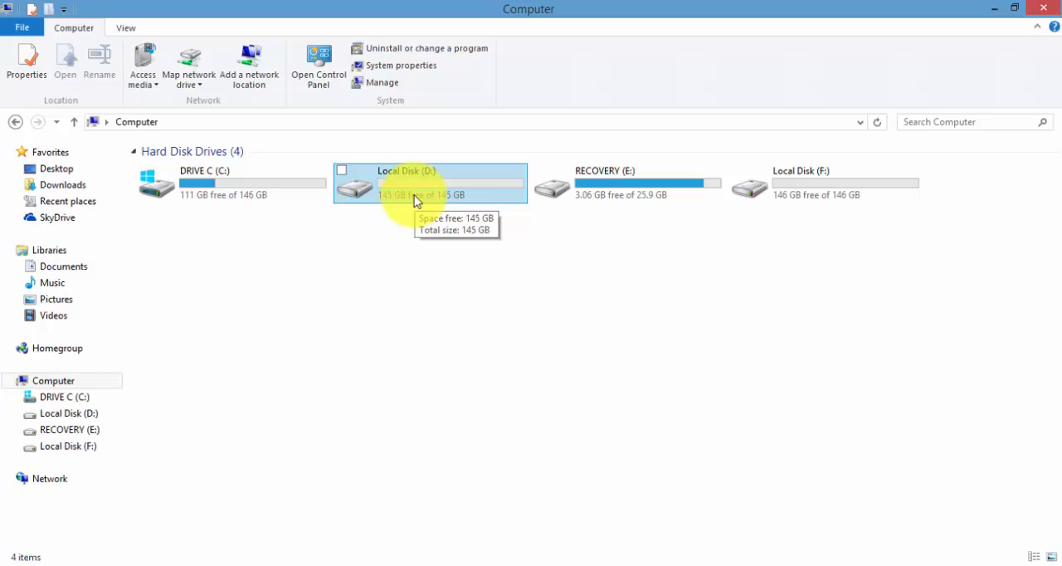
double_click(416, 200)
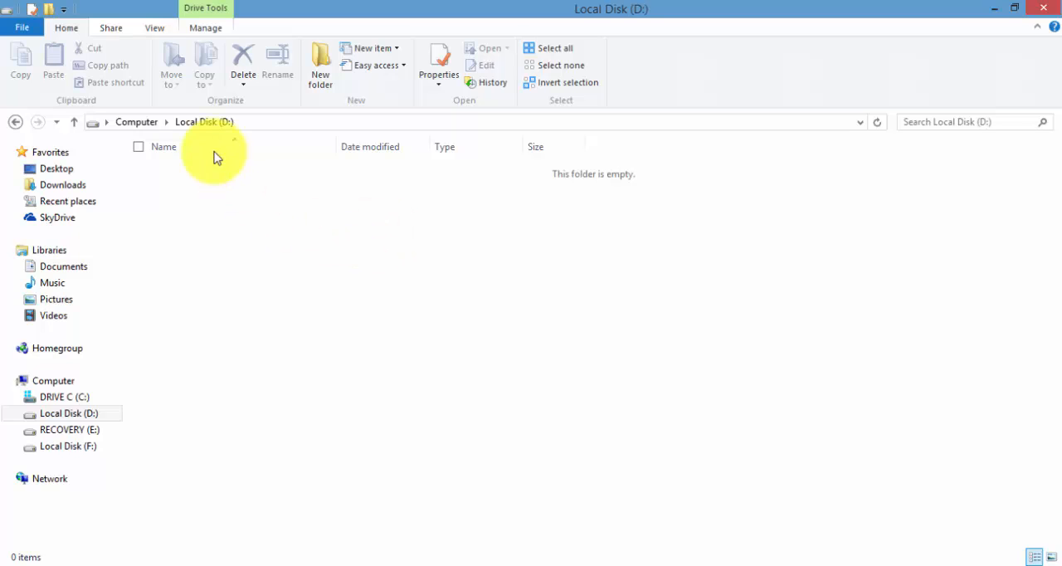
left_click(128, 123)
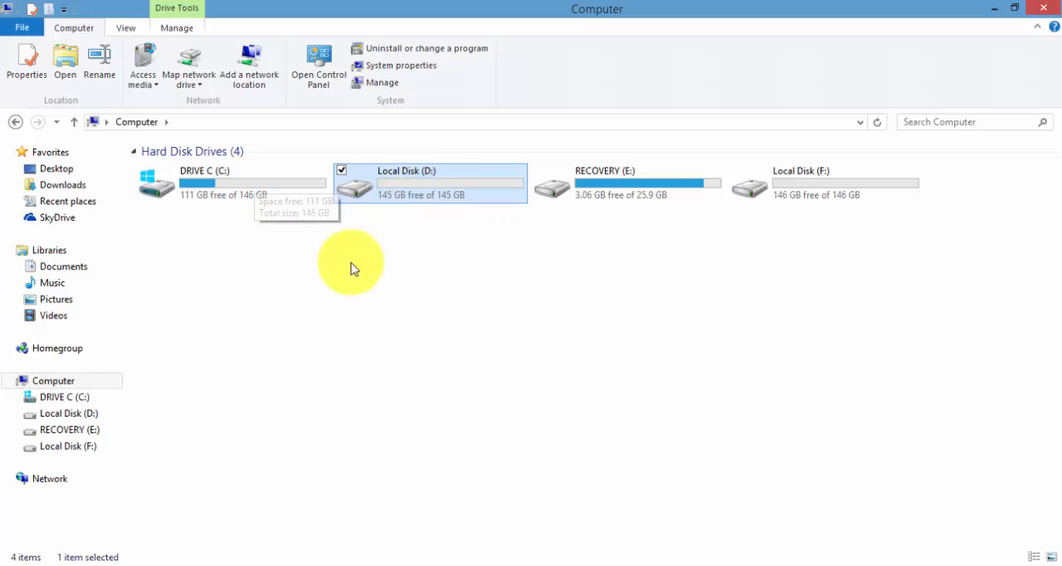
left_click(521, 565)
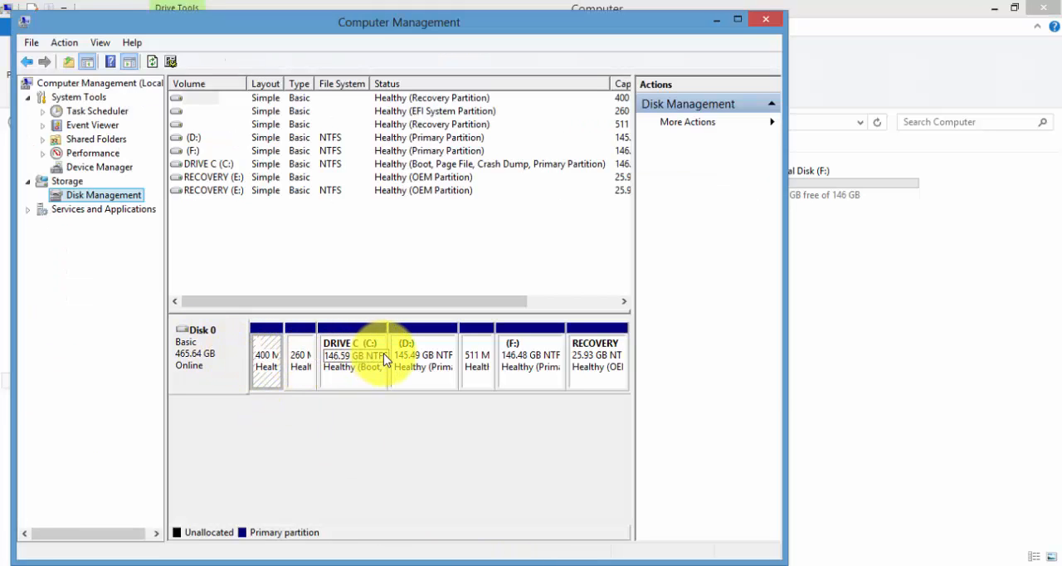
Step: Delete the D: volume in Disk Management, confirming the data-erase warning
right_click(423, 358)
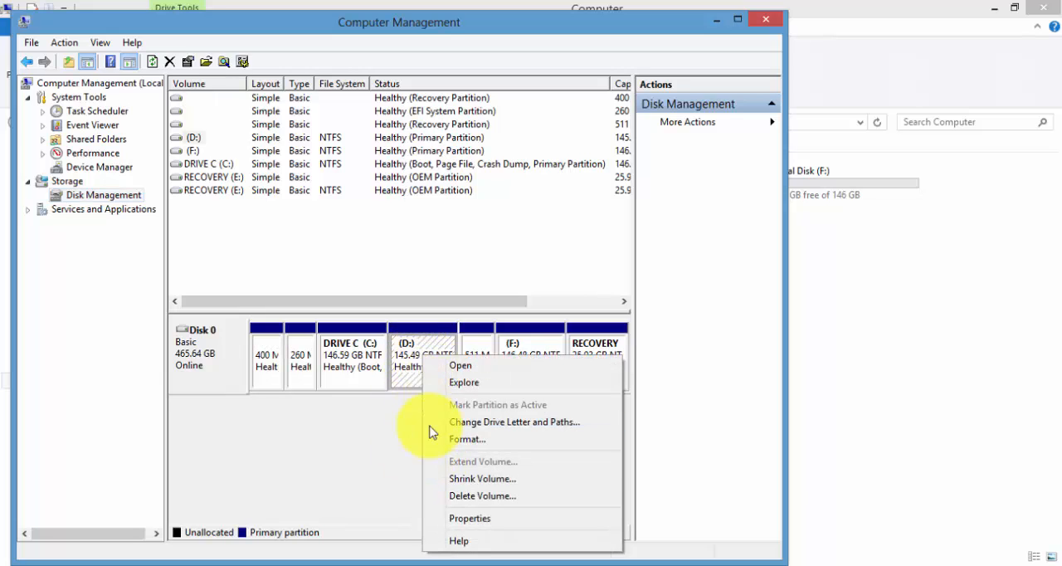
left_click(446, 497)
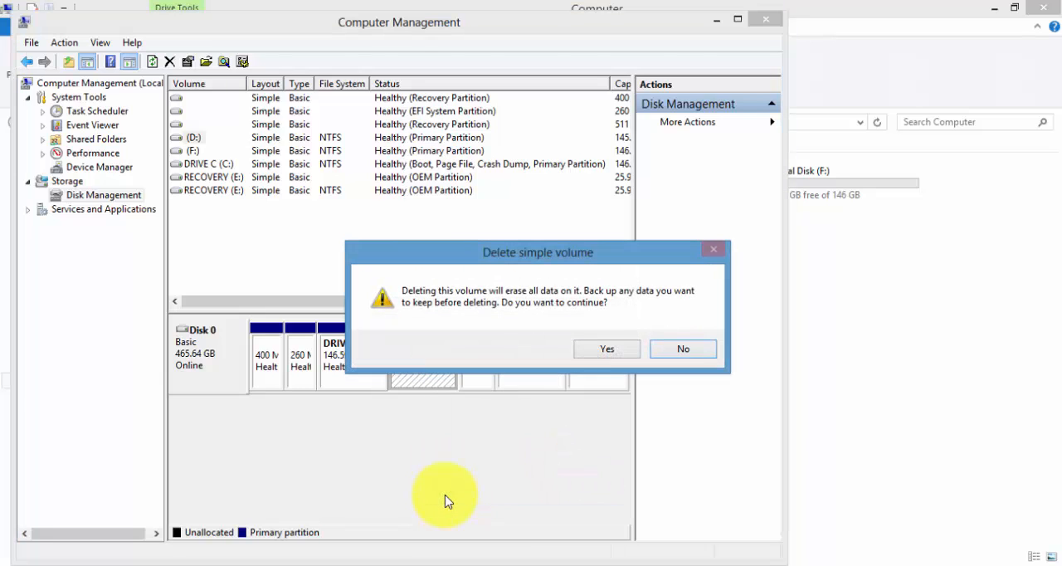
left_click(604, 351)
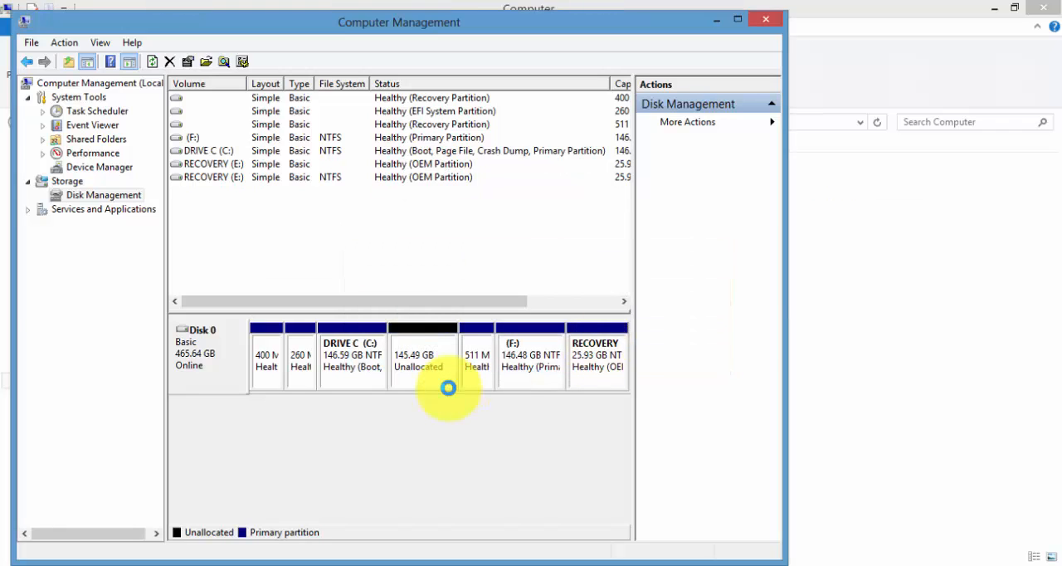
Step: Extend DRIVE C (C:) with the Extend Volume Wizard into the adjacent unallocated space, using all 148979 MB
left_click(395, 338)
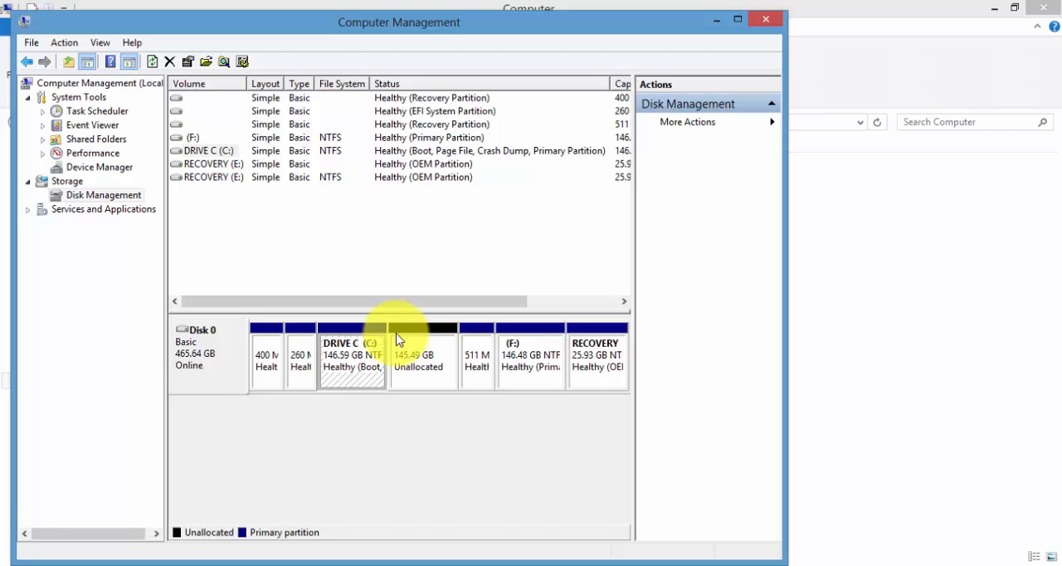
right_click(396, 338)
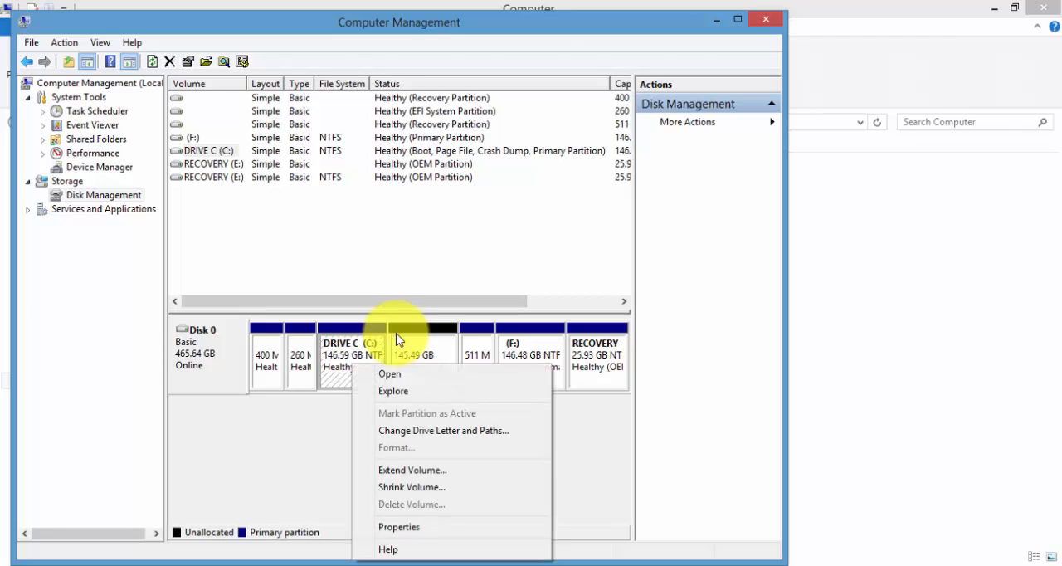
key("Down")
key("Down")
key("Down")
key("Down")
key("Down")
key("Down")
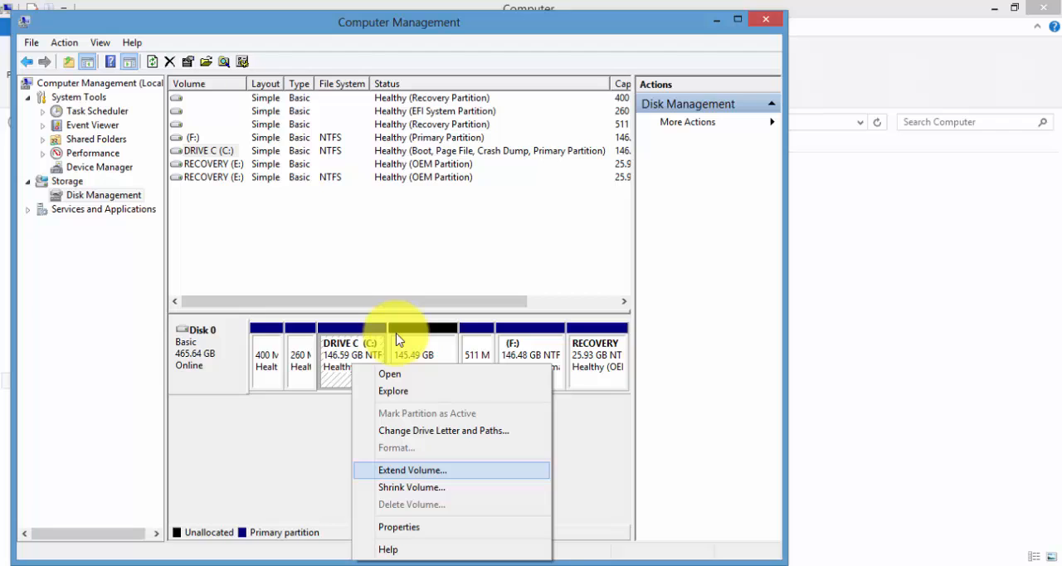
key("Return")
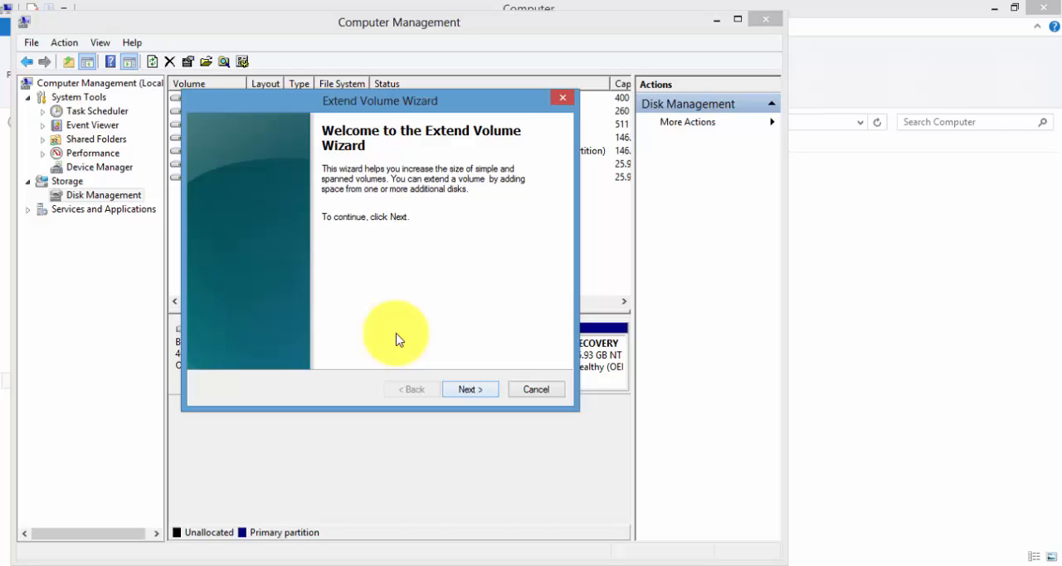
key("Return")
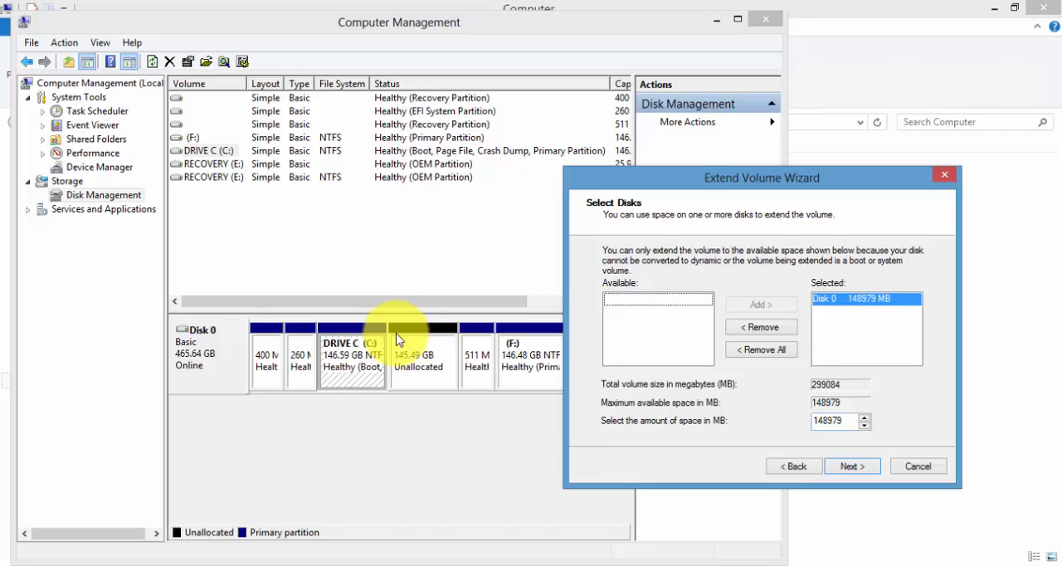
key("Return")
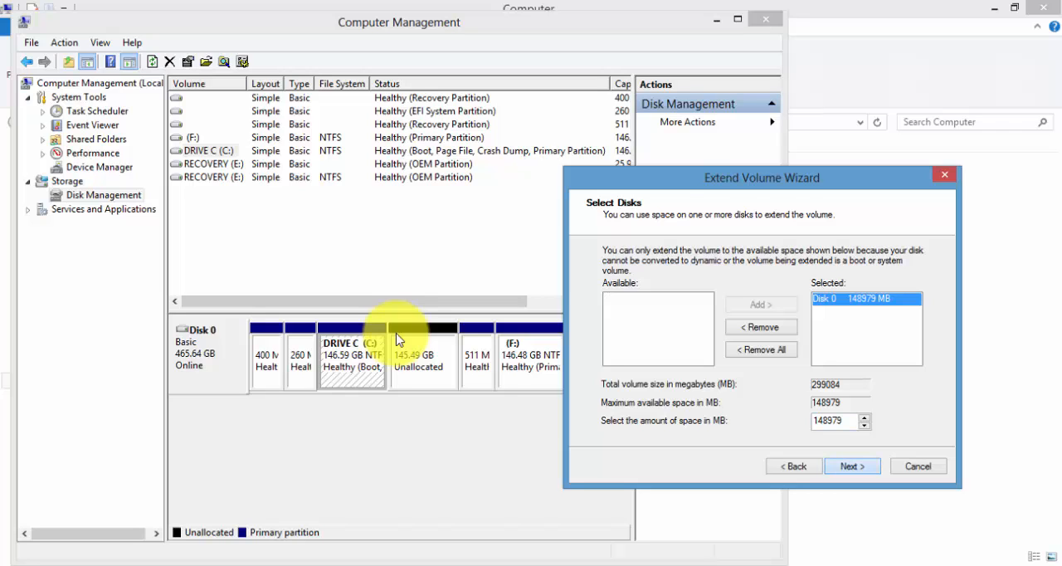
key("Return")
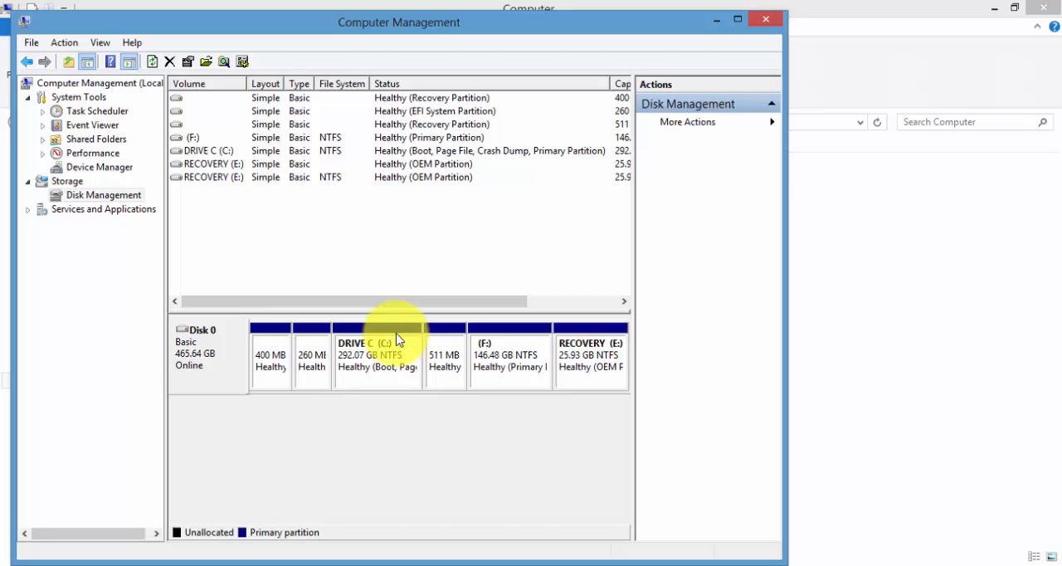
Step: Close Computer Management and refresh the Computer window
key("alt+F4")
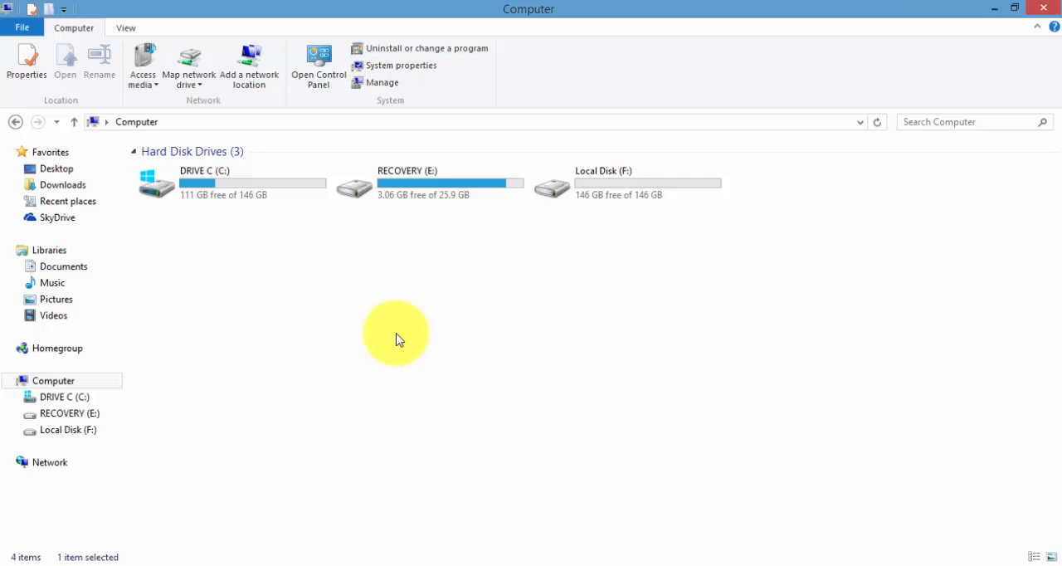
key("shift+F10")
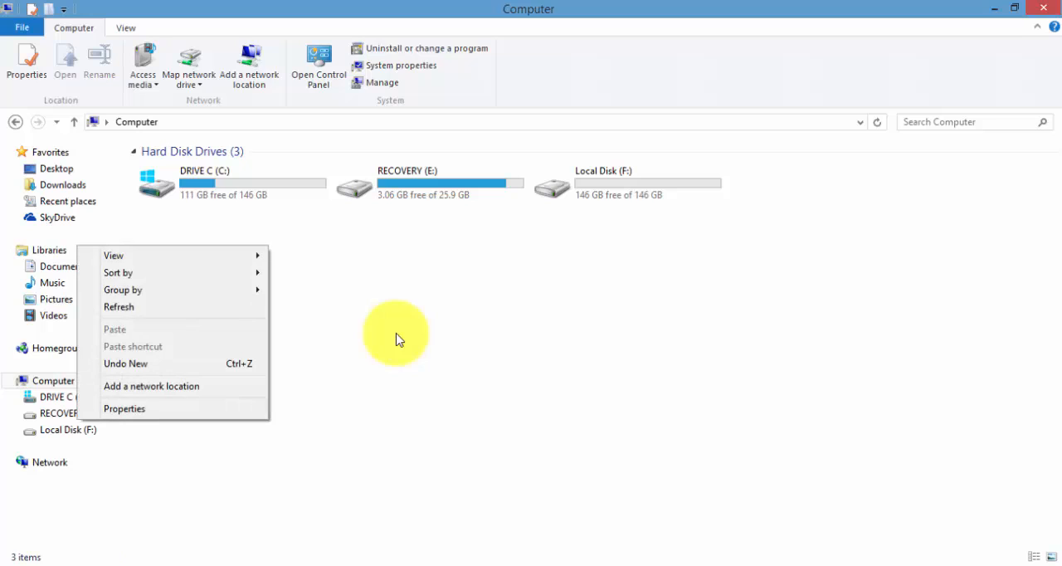
key("Down")
key("Down")
key("Down")
key("Down")
key("Return")
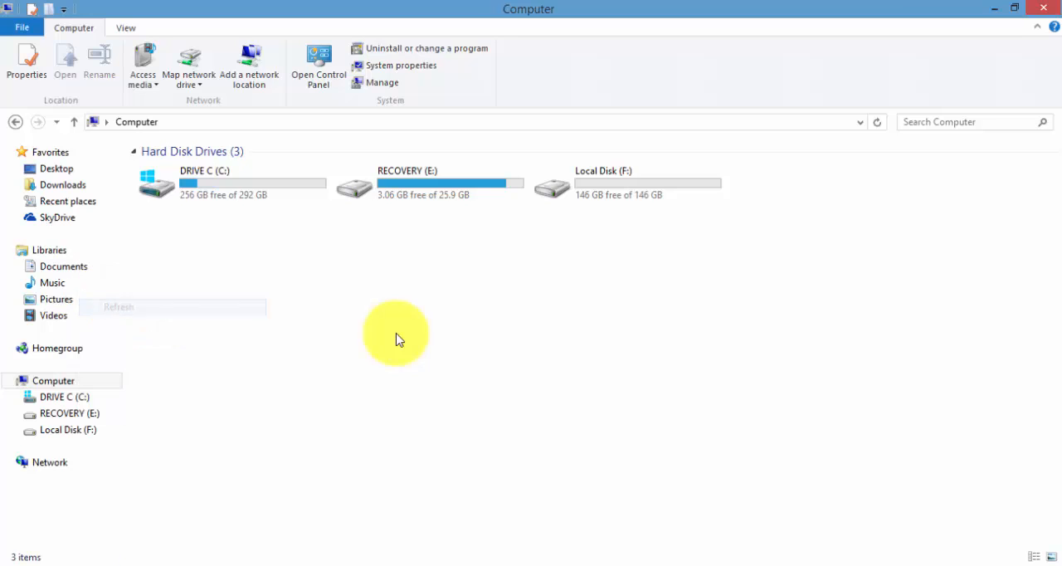